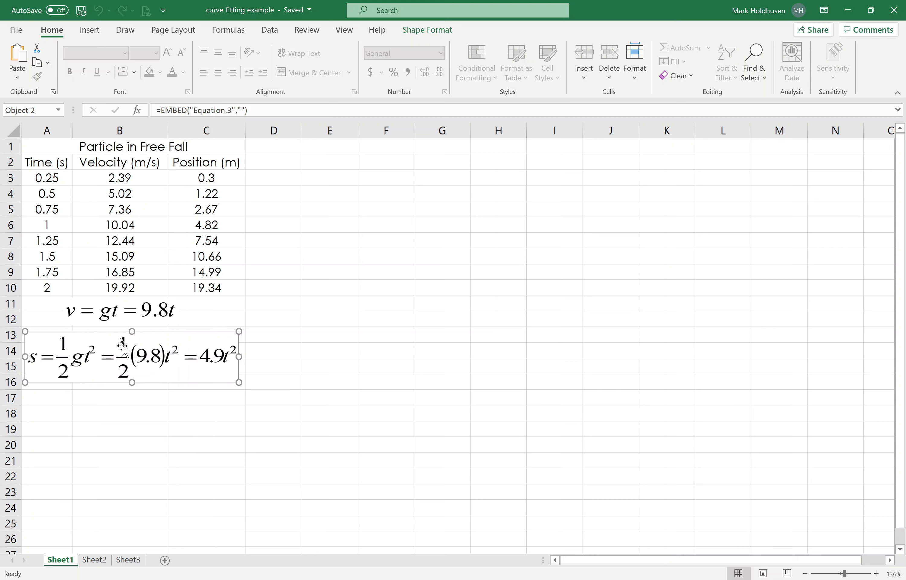
- Insert a markers-only scatter chart of velocity against time from A2:B10 and move it up beside the data table
click(163, 314)
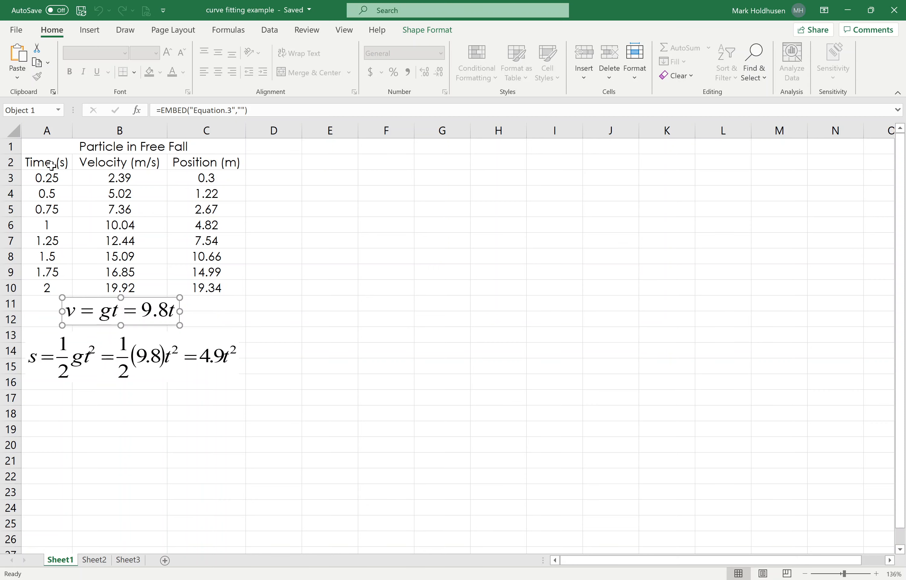
drag(48, 163, 129, 289)
click(87, 31)
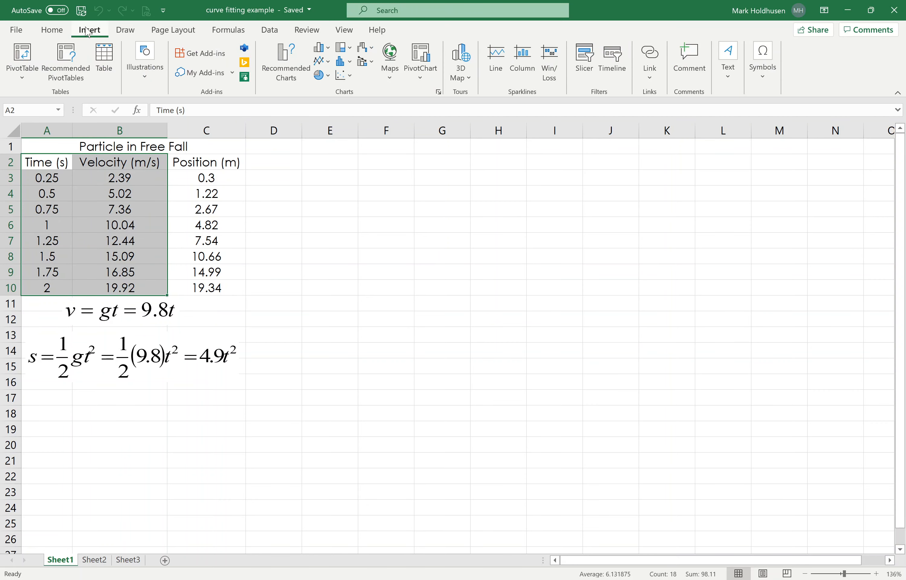
click(343, 75)
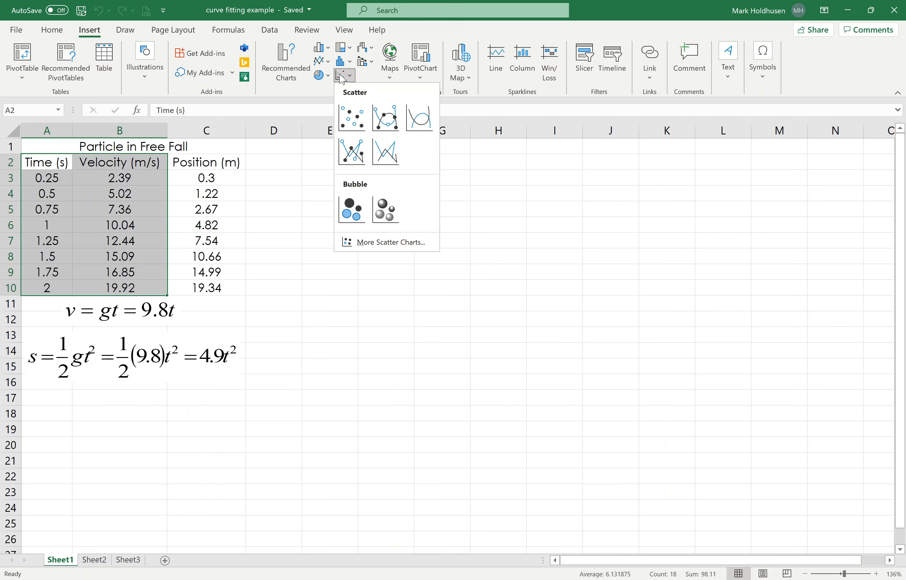
click(362, 124)
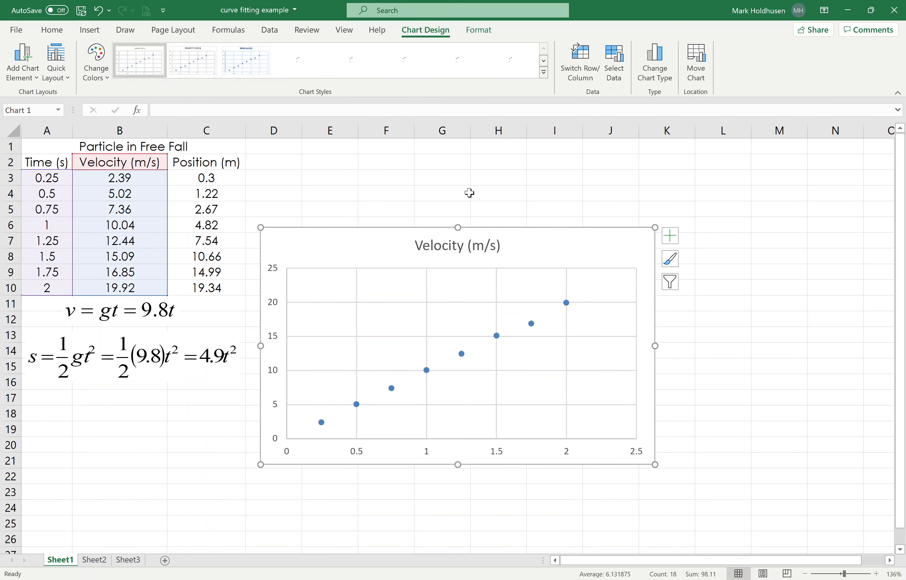
drag(518, 230, 524, 160)
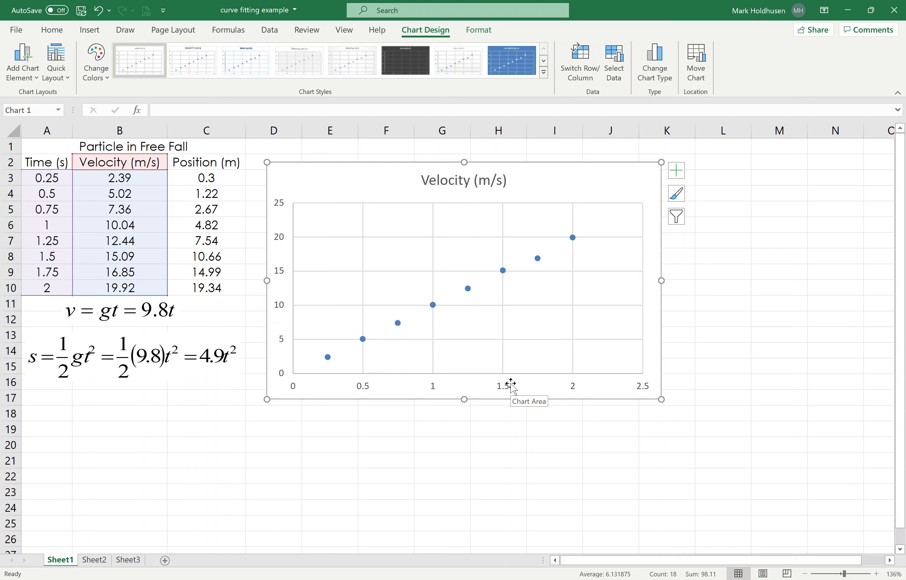
- Add a linear trendline to the velocity data, show its equation and R-squared value, and shift the label clear of the line
right_click(538, 259)
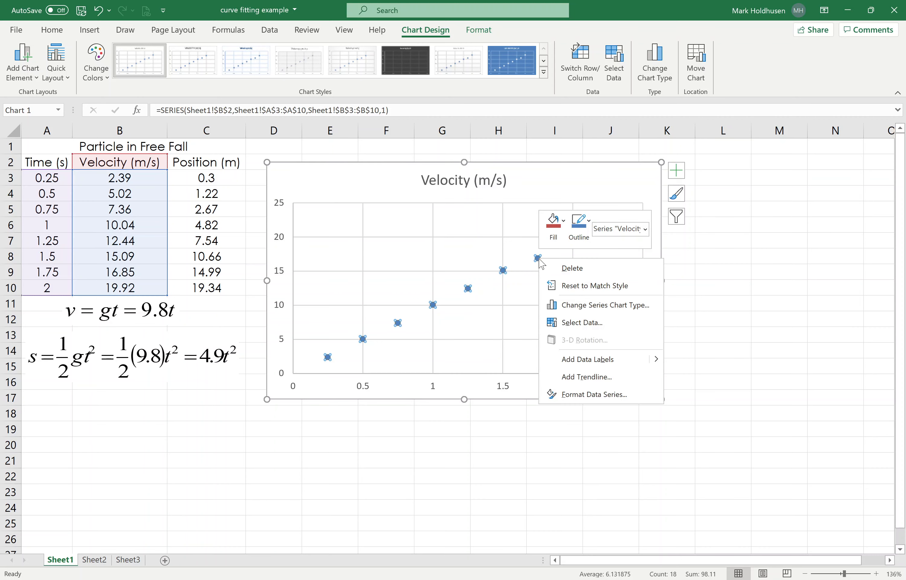
click(602, 382)
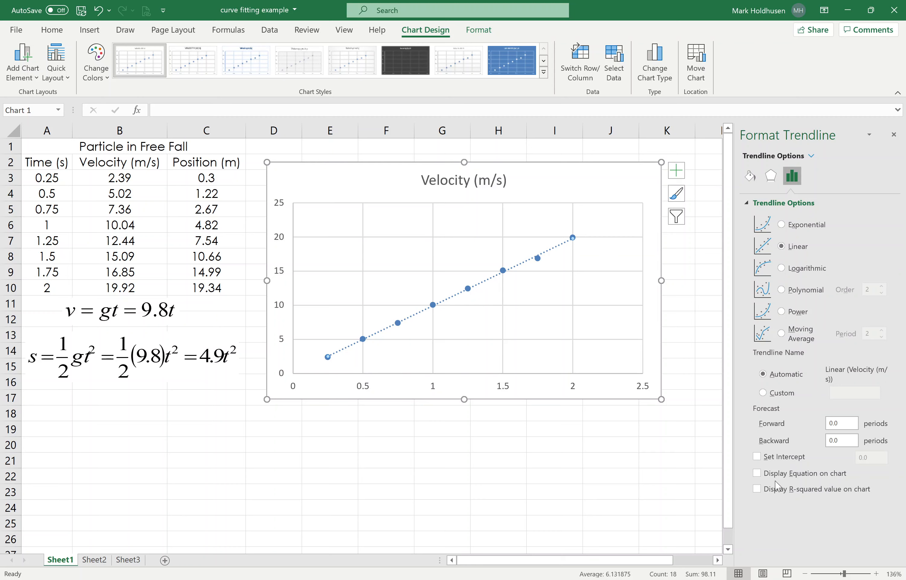
click(757, 476)
click(757, 489)
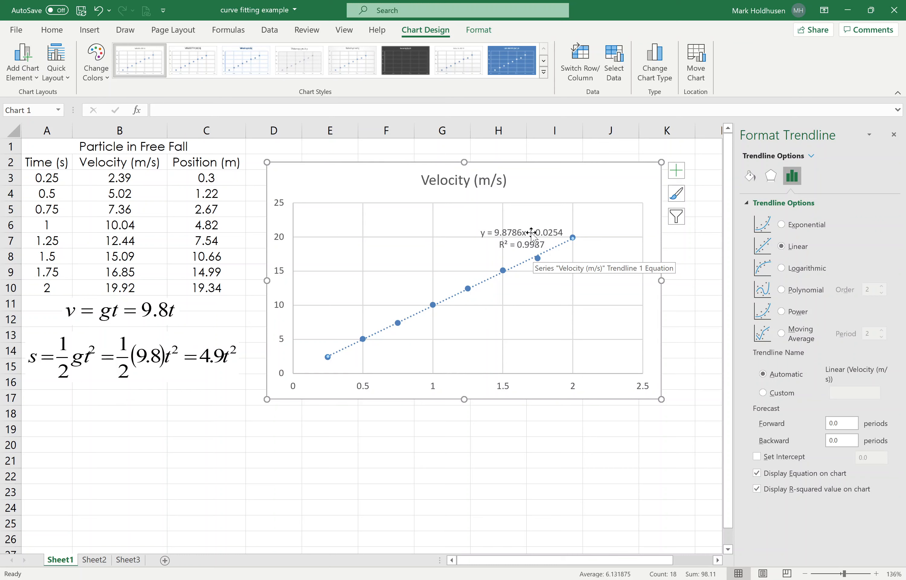
drag(532, 232, 512, 223)
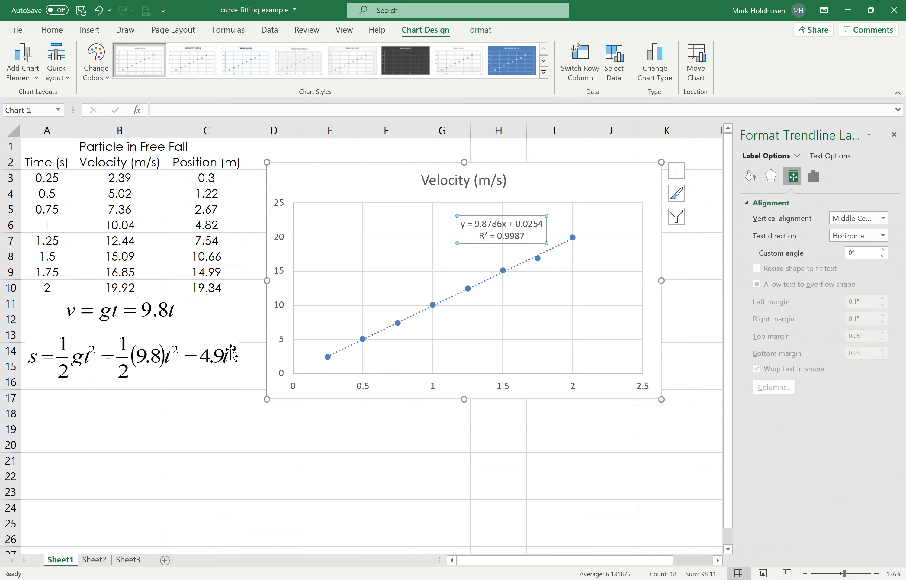
- Compare the fitted velocity equation with the theoretical one and set the trendline's intercept to 0.0
click(155, 315)
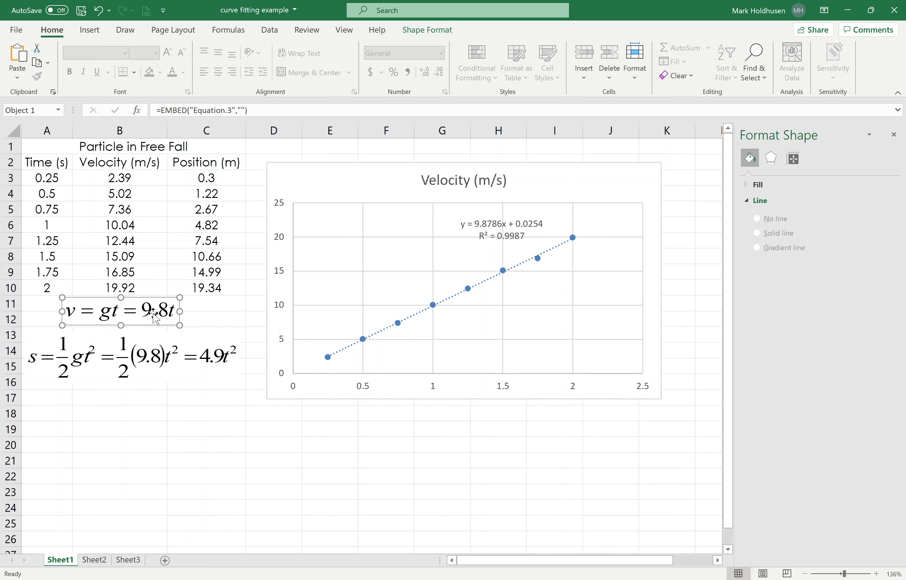
click(491, 226)
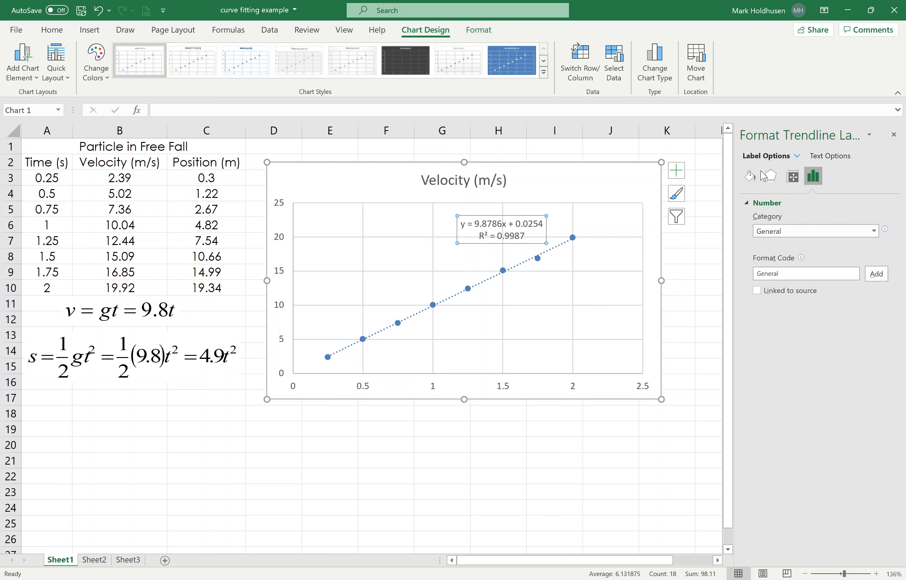
click(557, 248)
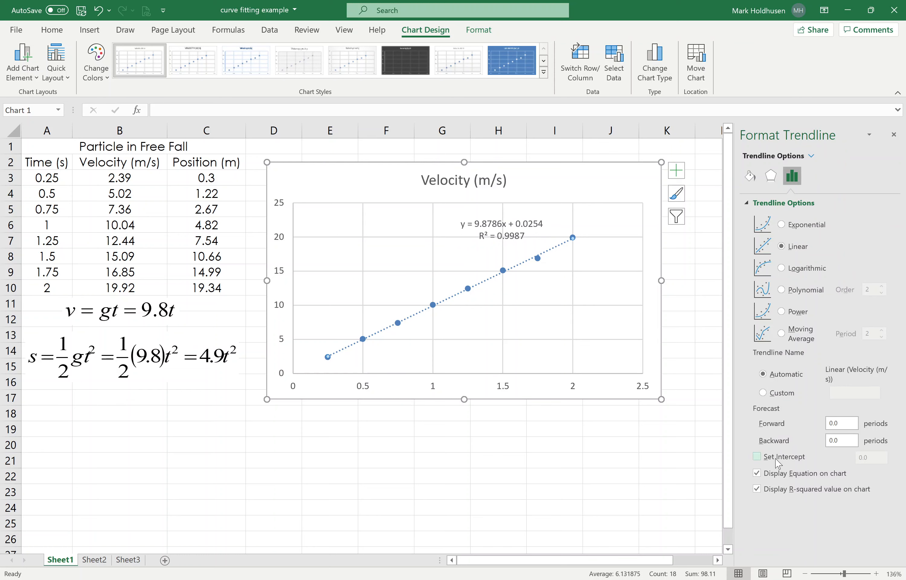
click(756, 456)
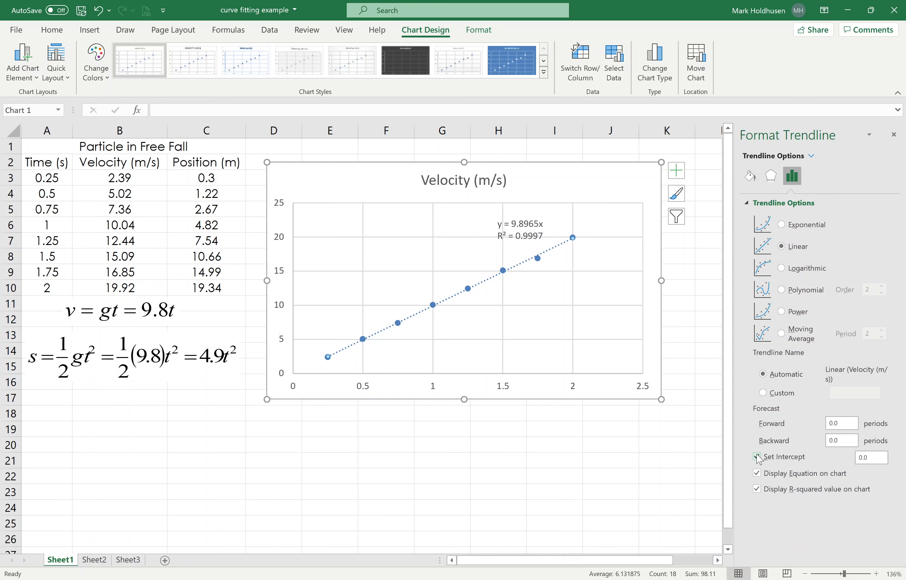
click(757, 456)
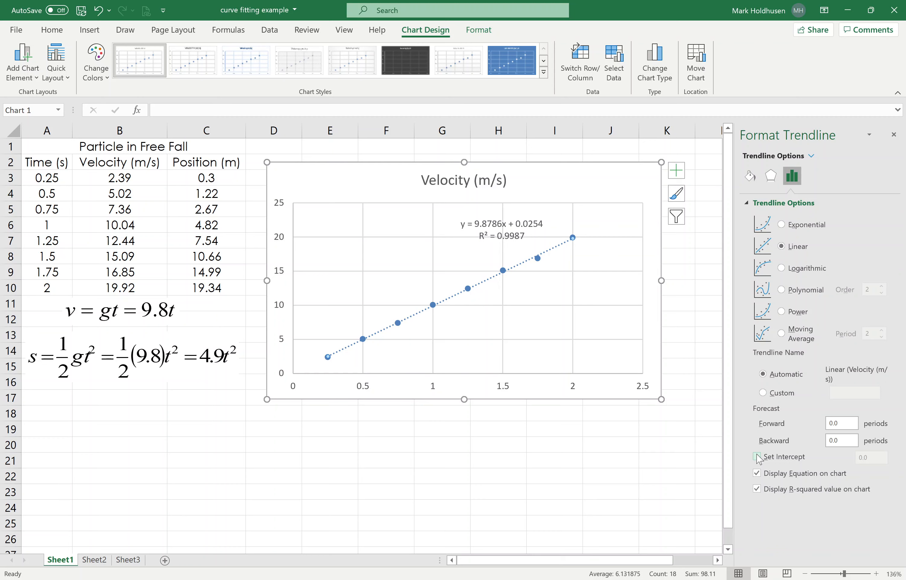
click(757, 457)
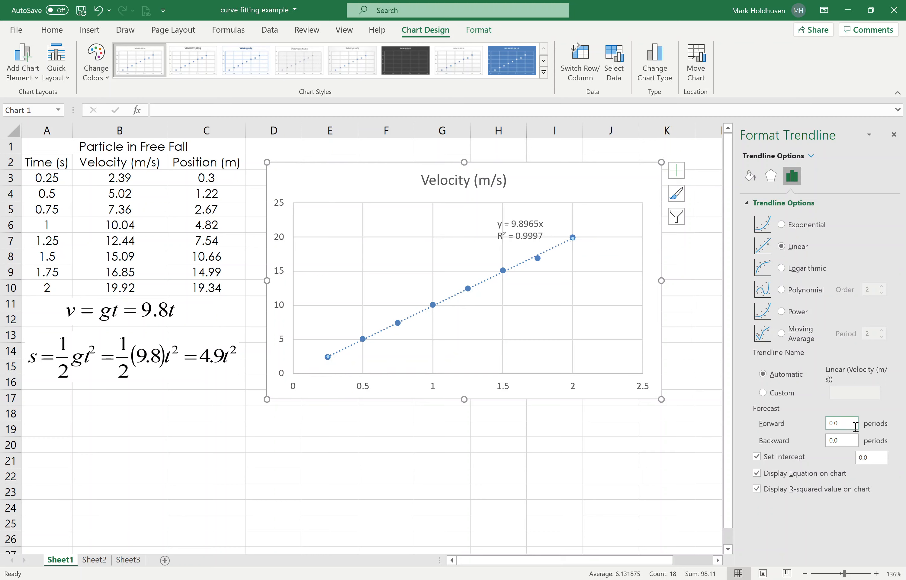
- Extend the velocity trendline's forecast 1 period forward and 1 period backward
drag(854, 427, 822, 432)
text(1)
click(848, 442)
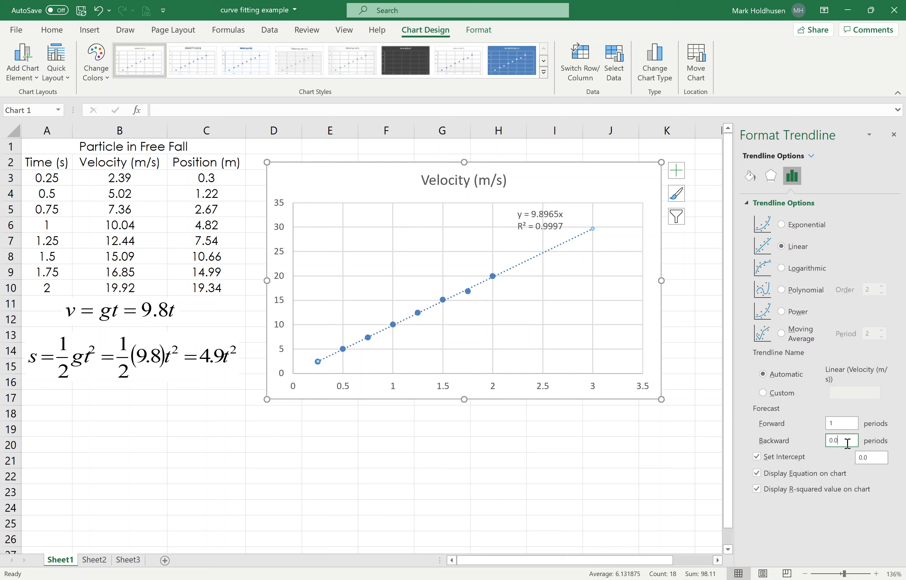
drag(848, 443, 801, 445)
text(1)
- Set the velocity trendline's forward and backward forecasts back to 0 and deselect the chart
click(843, 422)
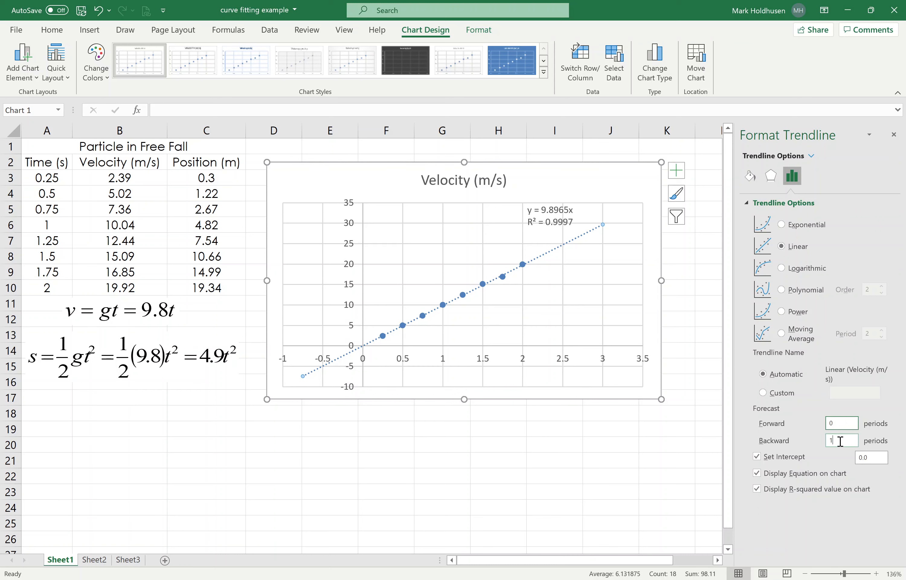
drag(839, 440, 828, 440)
text(0)
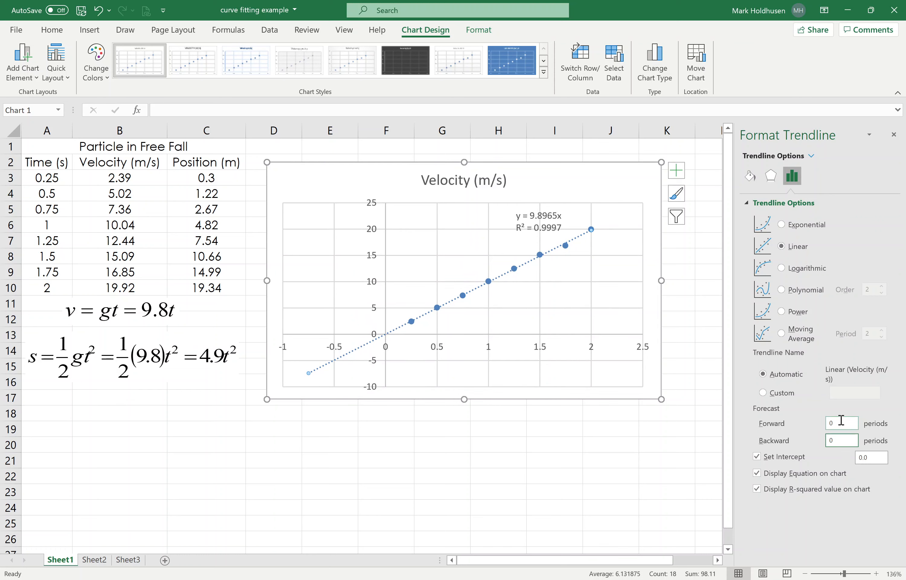
click(835, 426)
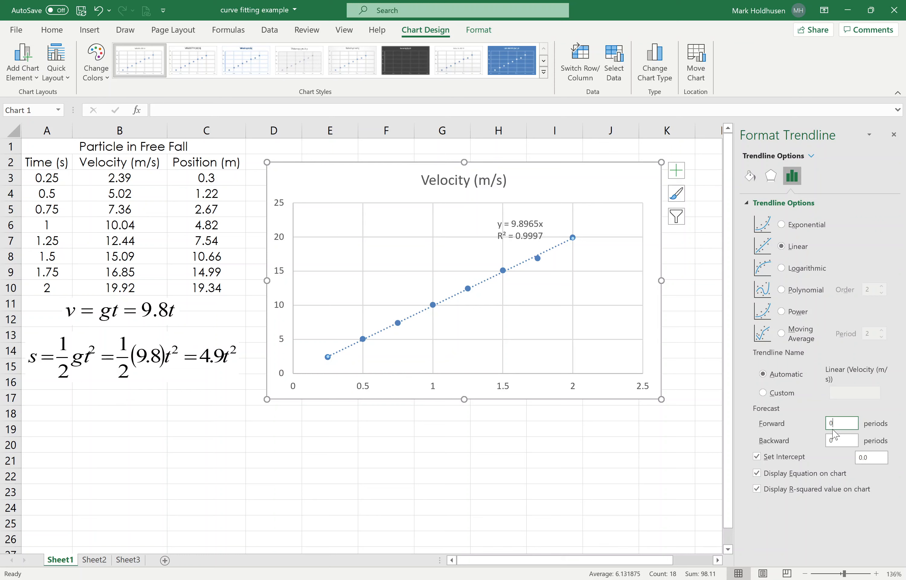
click(664, 463)
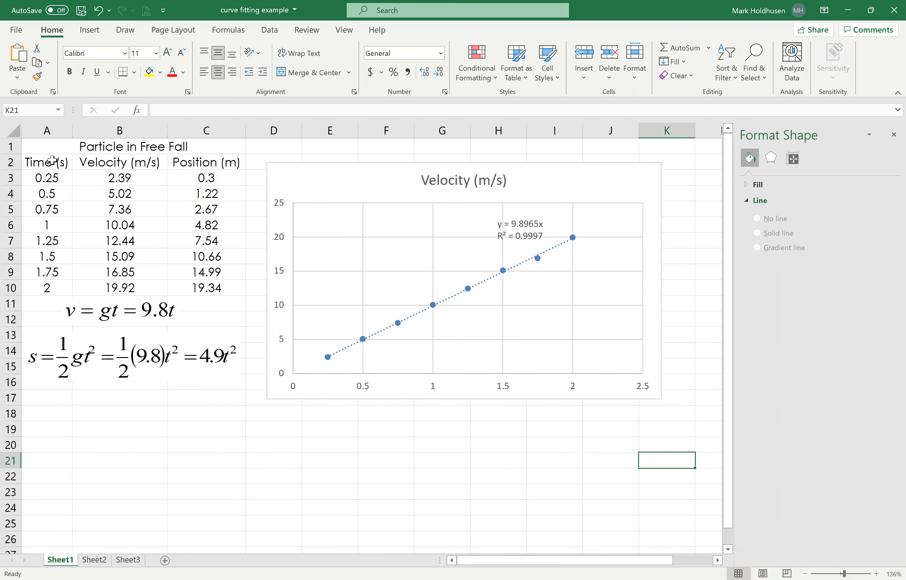
- Insert a markers-only scatter chart of position against time from A2:A10 and C2:C10, shifting the velocity chart aside and the new one below its title
drag(52, 161, 48, 286)
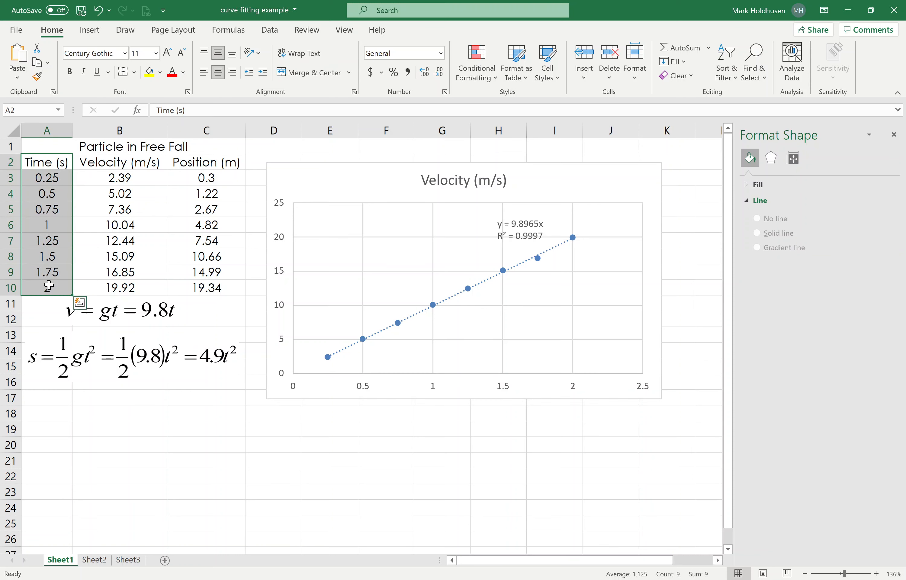
ctrl+drag(212, 163, 208, 292)
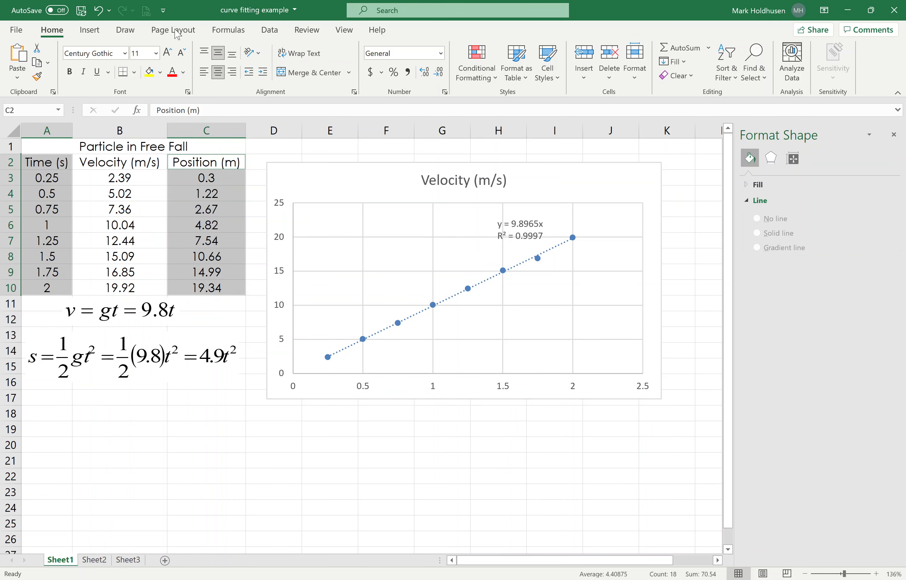
click(91, 32)
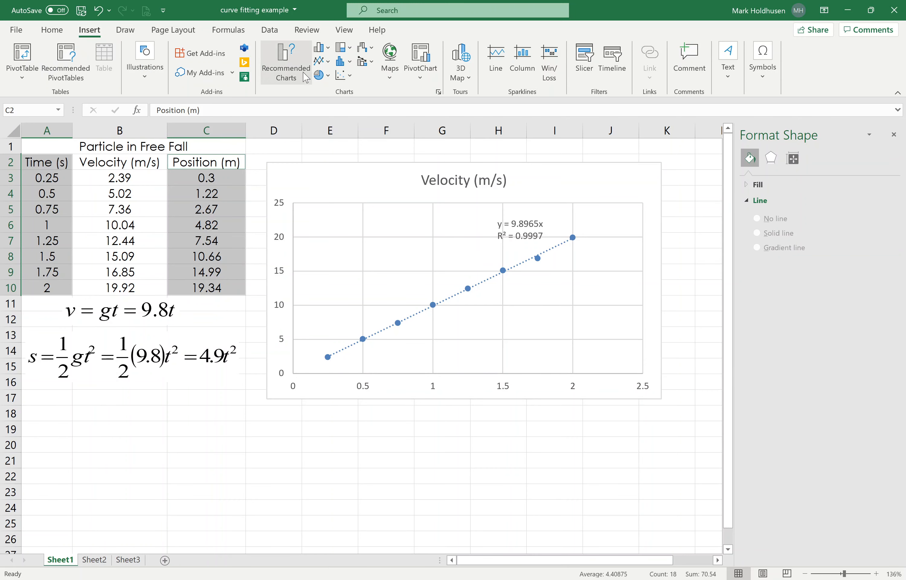
click(344, 75)
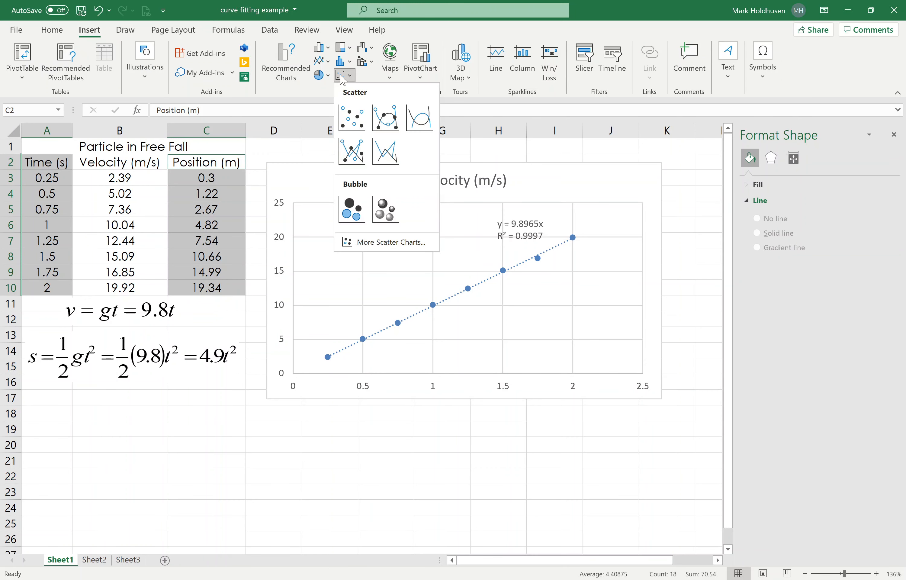
click(352, 117)
drag(636, 193, 685, 172)
drag(537, 251, 616, 321)
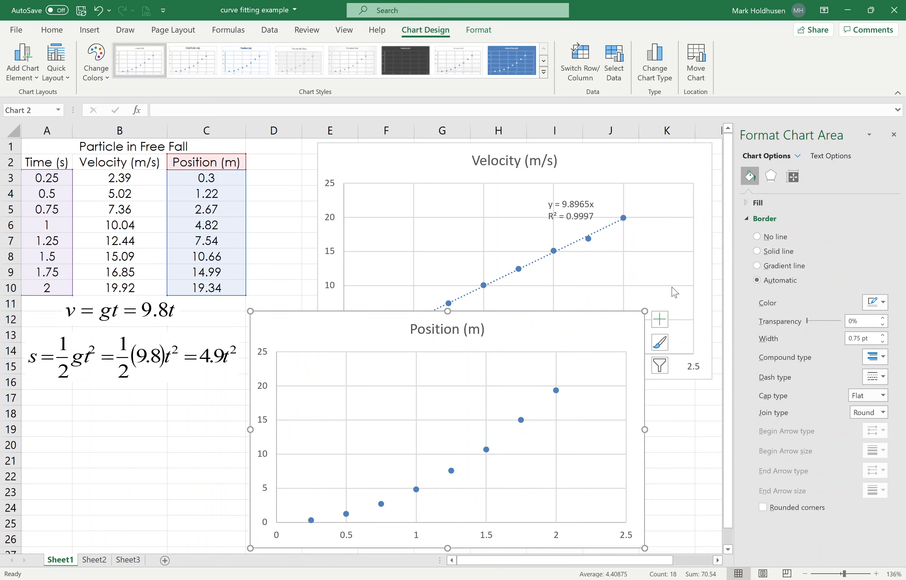
- Add a linear trendline to the position data and display its equation and R-squared value on the chart
right_click(487, 451)
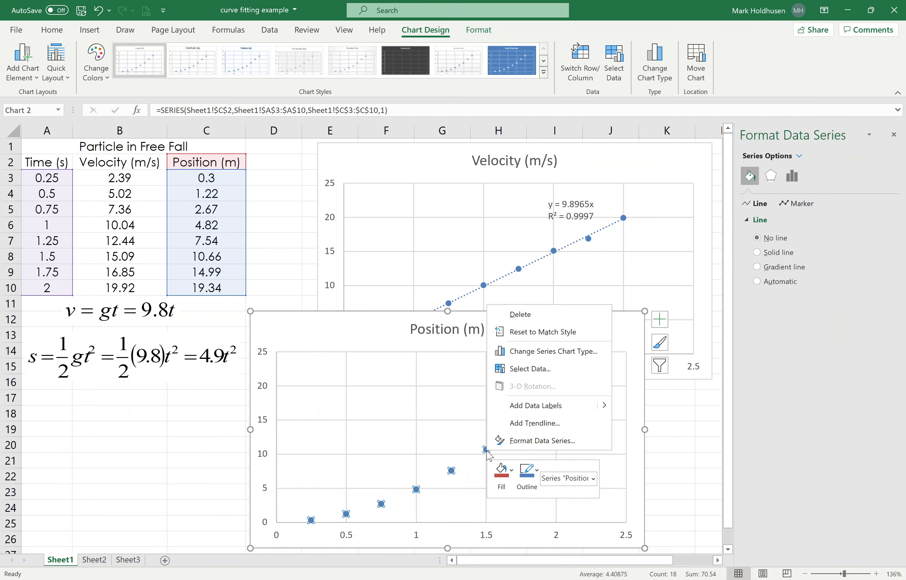
click(540, 423)
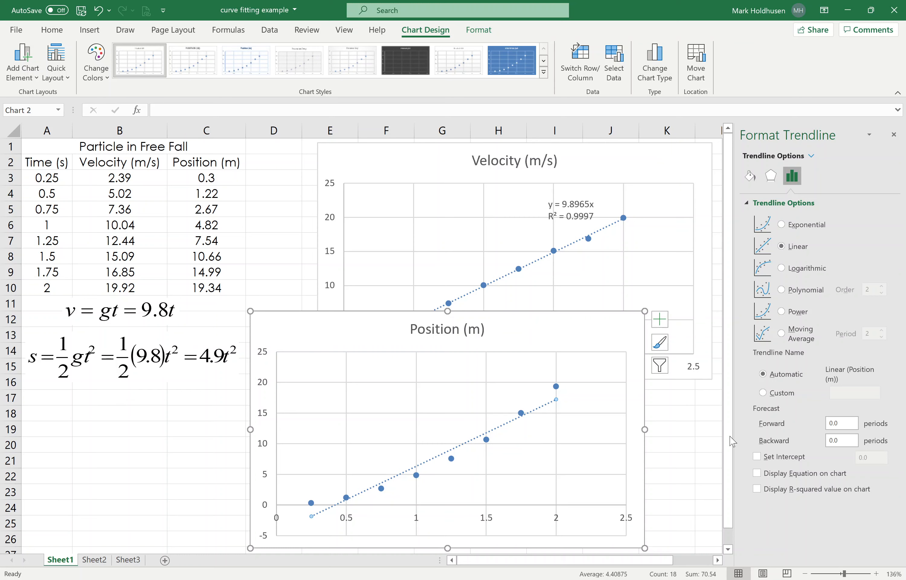
click(757, 475)
click(758, 490)
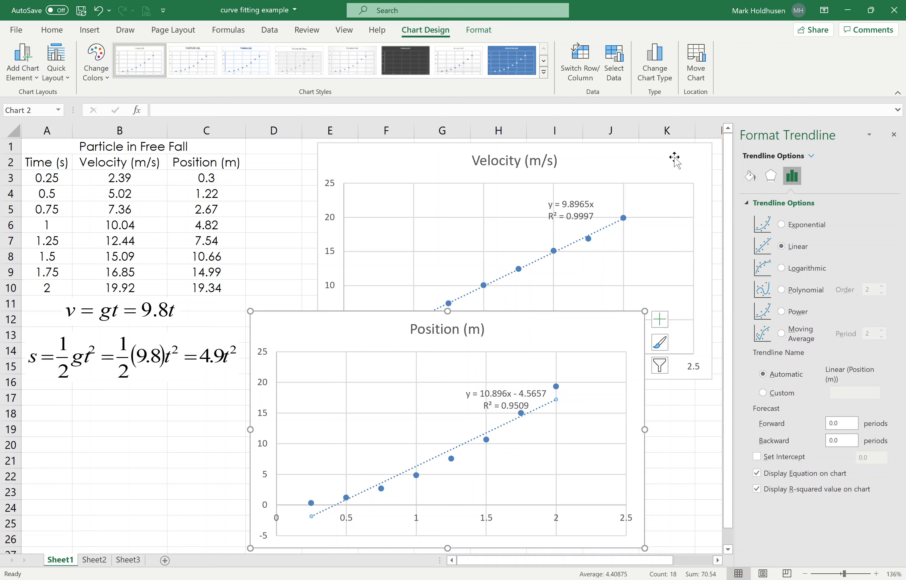
- Try exponential, logarithmic and power fits for the position trendline
click(782, 227)
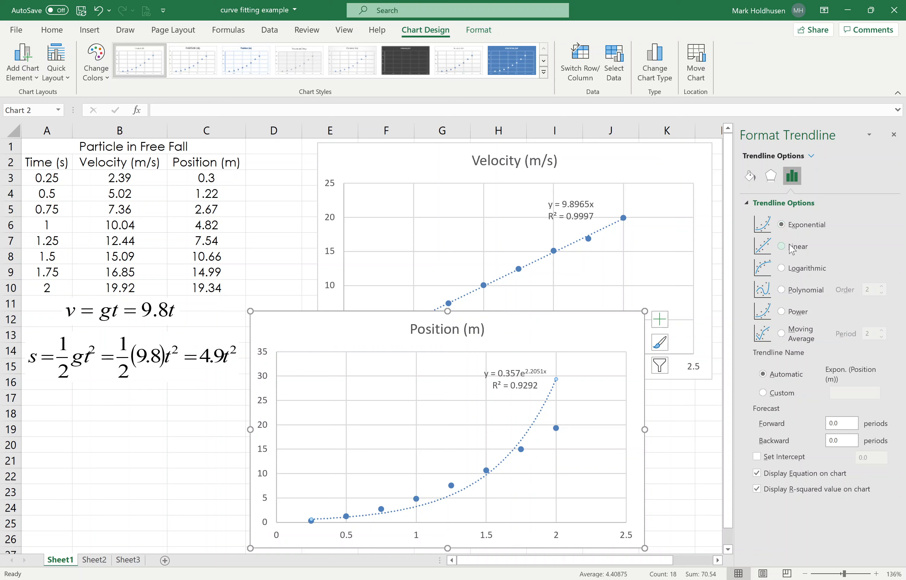
click(782, 268)
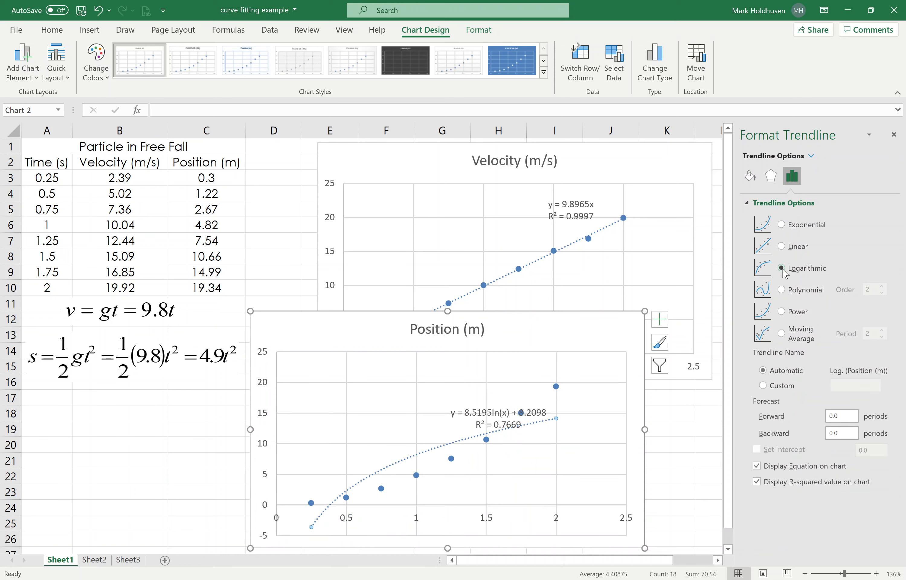
click(784, 312)
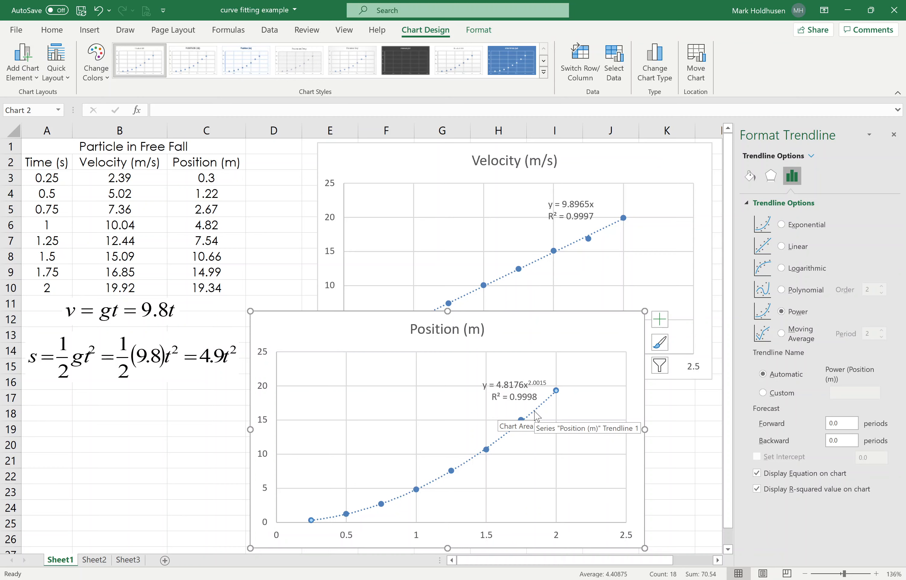
- Compare the fitted position equation with the theoretical one and change the trendline to a polynomial of order 2
click(513, 399)
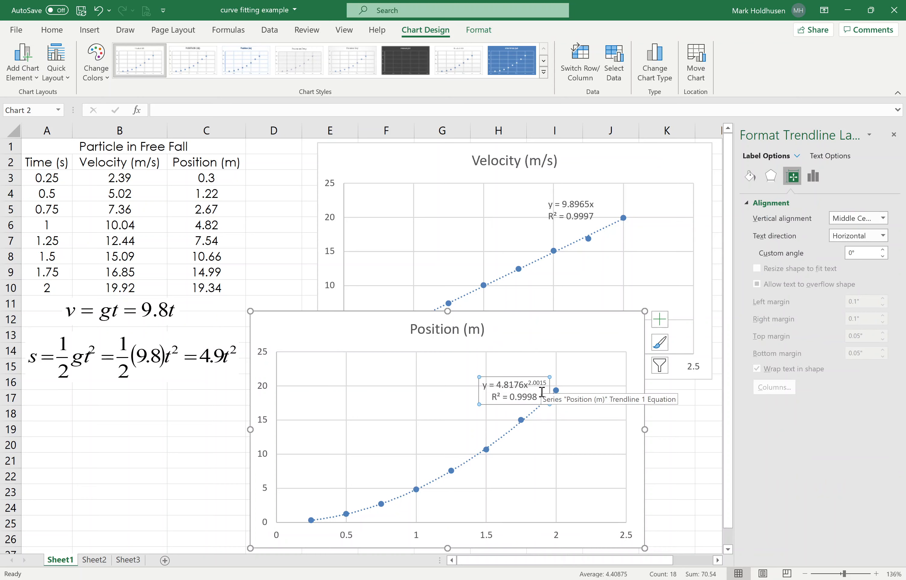
click(217, 358)
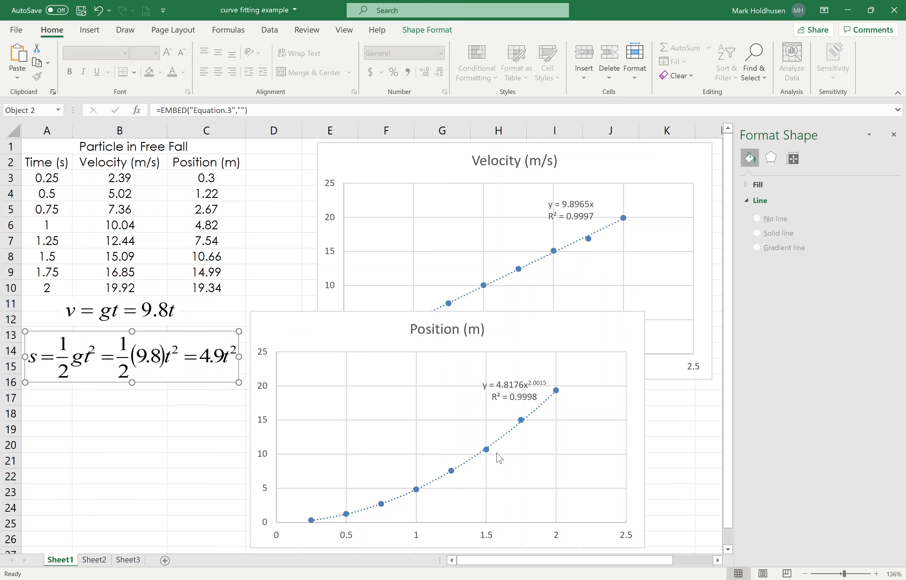
click(501, 440)
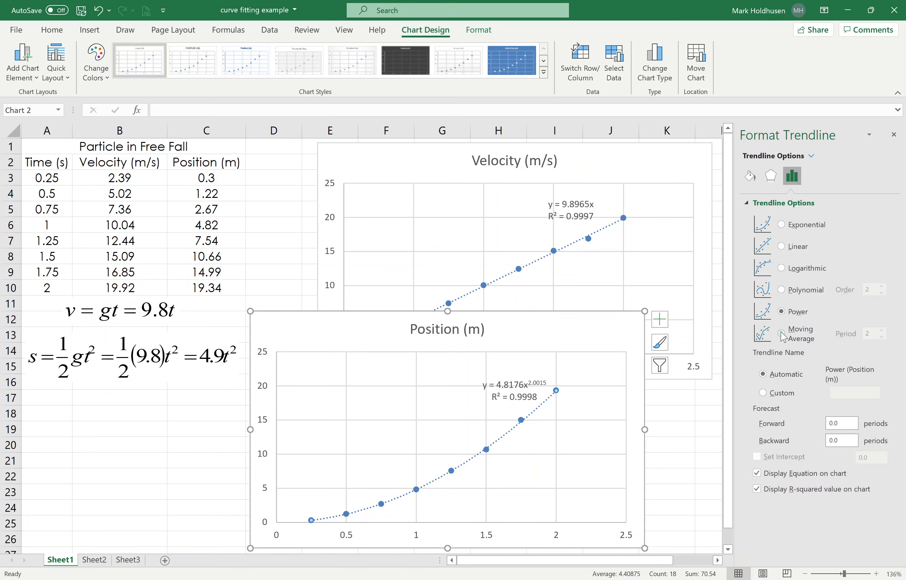
click(782, 291)
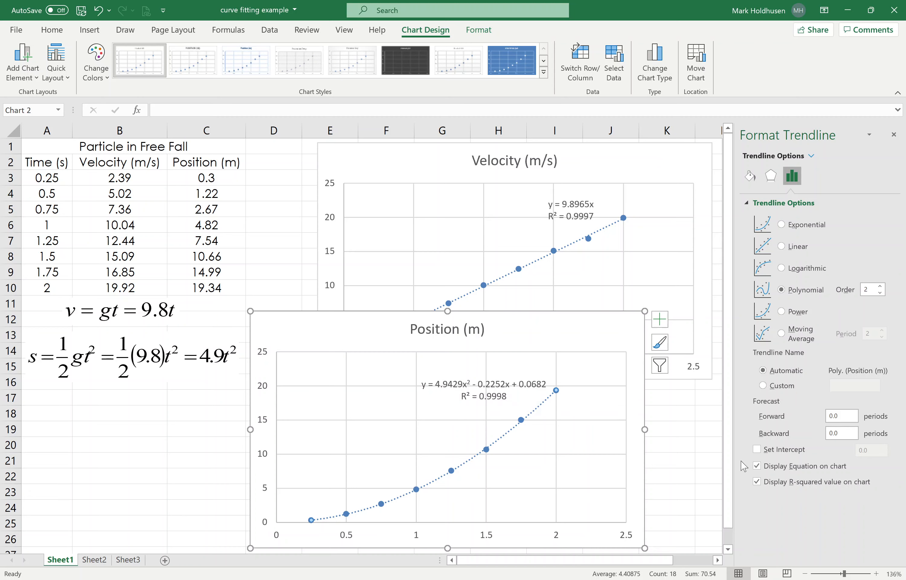
- Try a zero intercept on the second-order polynomial trendline for position, and a power fit without it
click(758, 450)
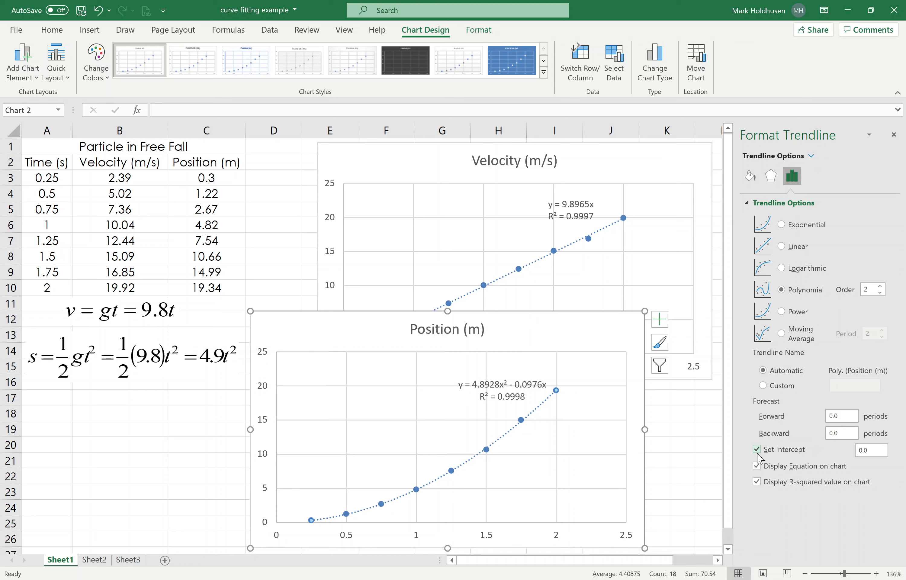
click(757, 449)
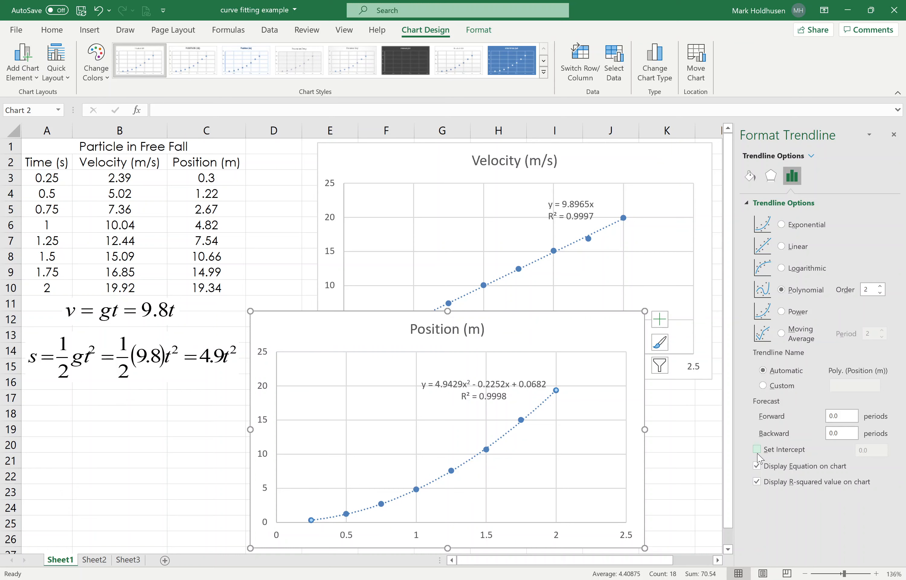
click(782, 312)
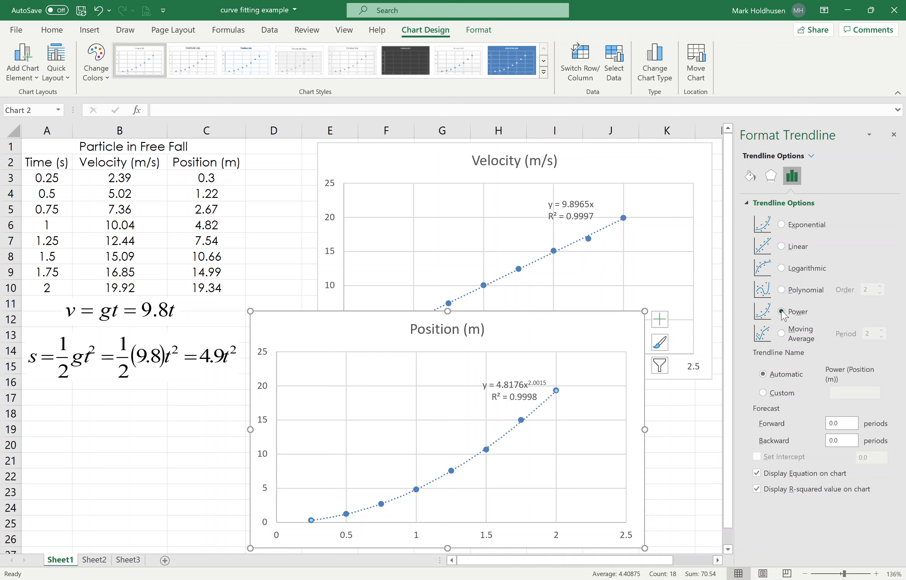
- Change the position trendline back to a polynomial and raise its order to 6
click(782, 291)
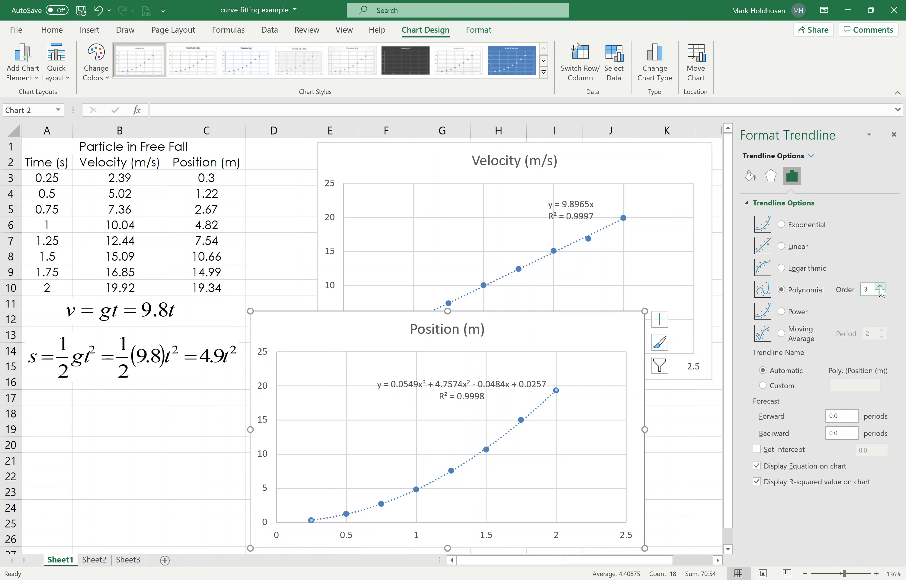
click(881, 287)
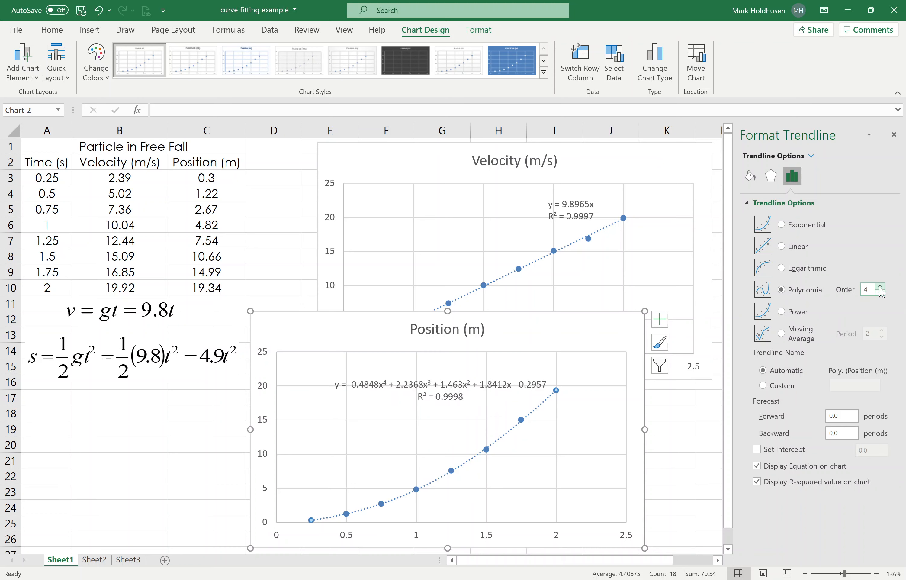
click(881, 287)
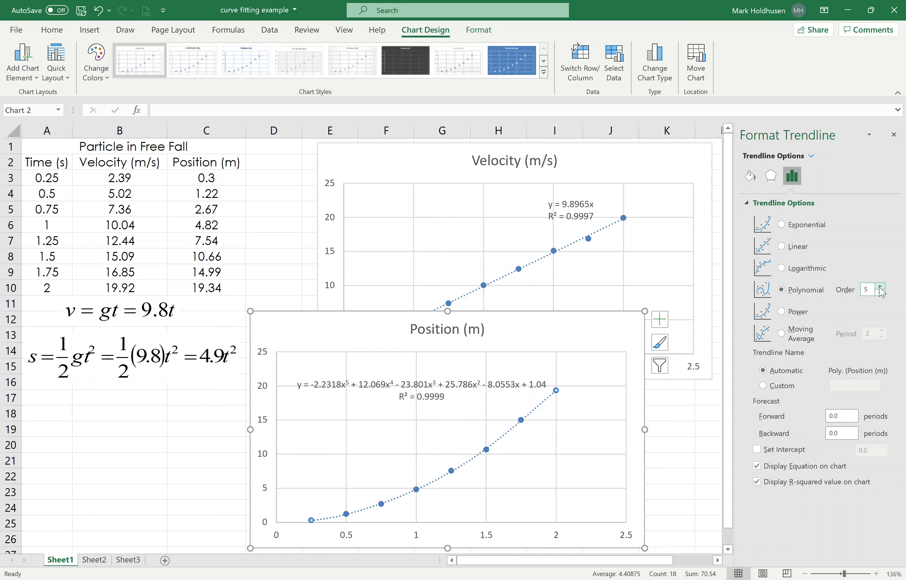
click(881, 286)
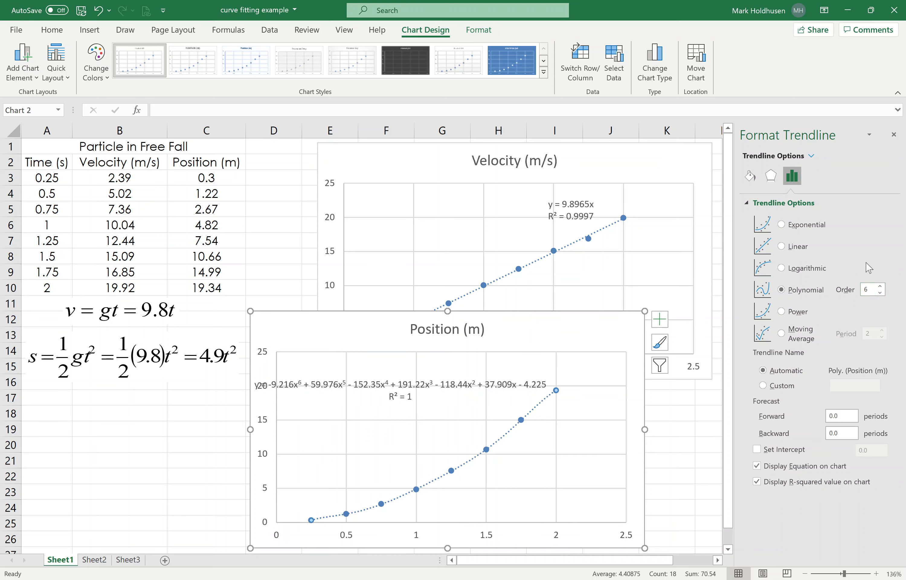
- Move the position chart's equation label clear of the vertical axis numbers, and reselect the trendline
click(465, 384)
drag(482, 365, 481, 363)
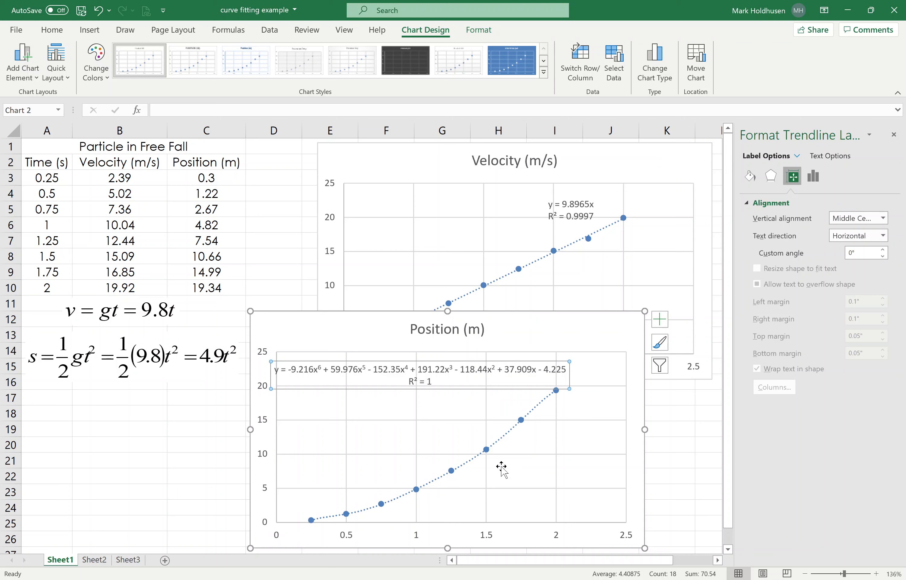
click(506, 442)
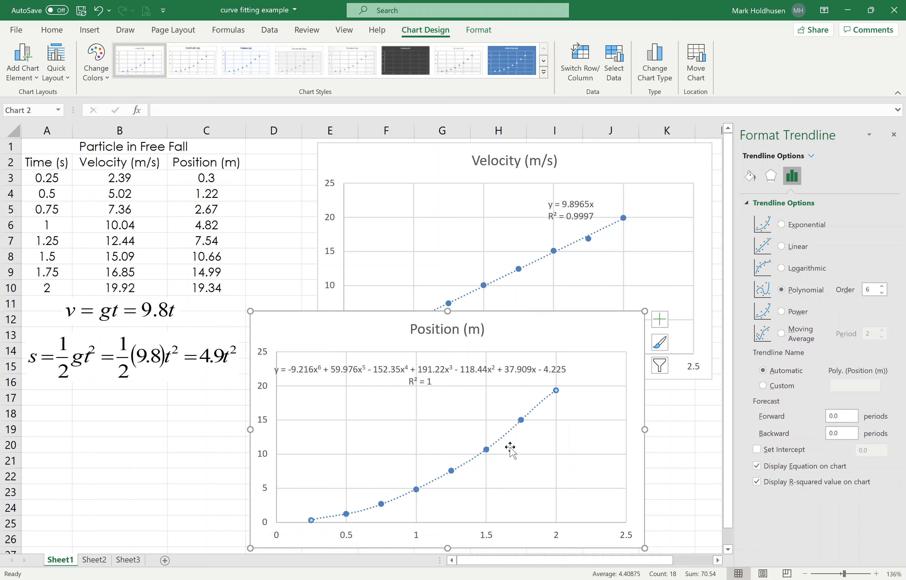
- Forecast the position trendline forward by 2 periods
click(851, 421)
text(2)
click(850, 434)
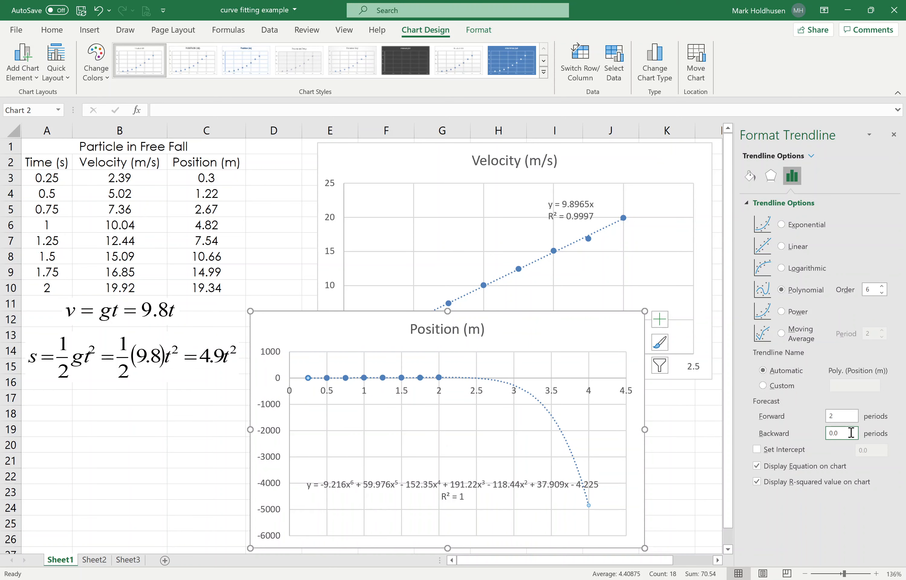
- Set the position trendline's forward forecast to 1 period
click(849, 416)
text(3)
key(BackSpace)
text(1)
click(848, 433)
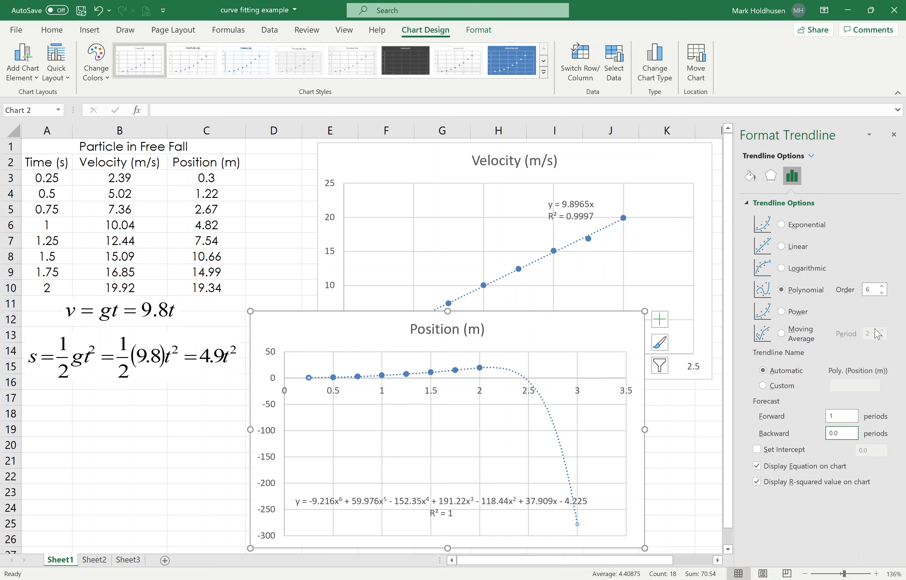
- Lower the position trendline's polynomial order to 2
click(882, 292)
click(883, 292)
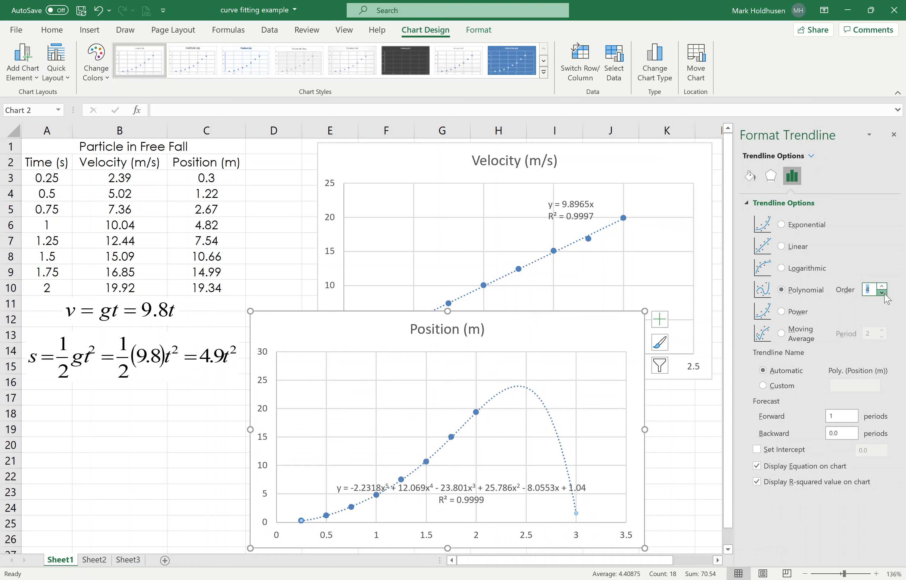
click(882, 293)
click(882, 293)
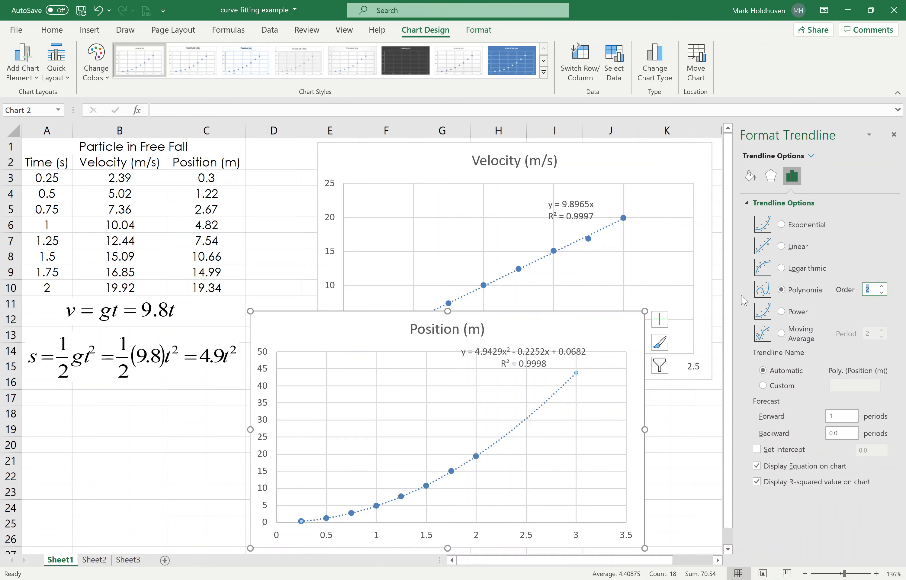
mouse_move(333, 579)
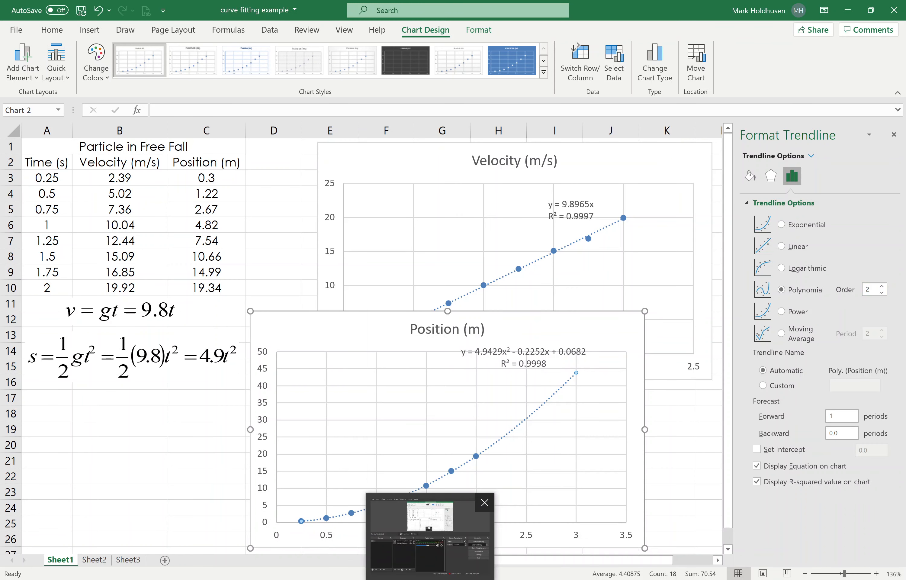